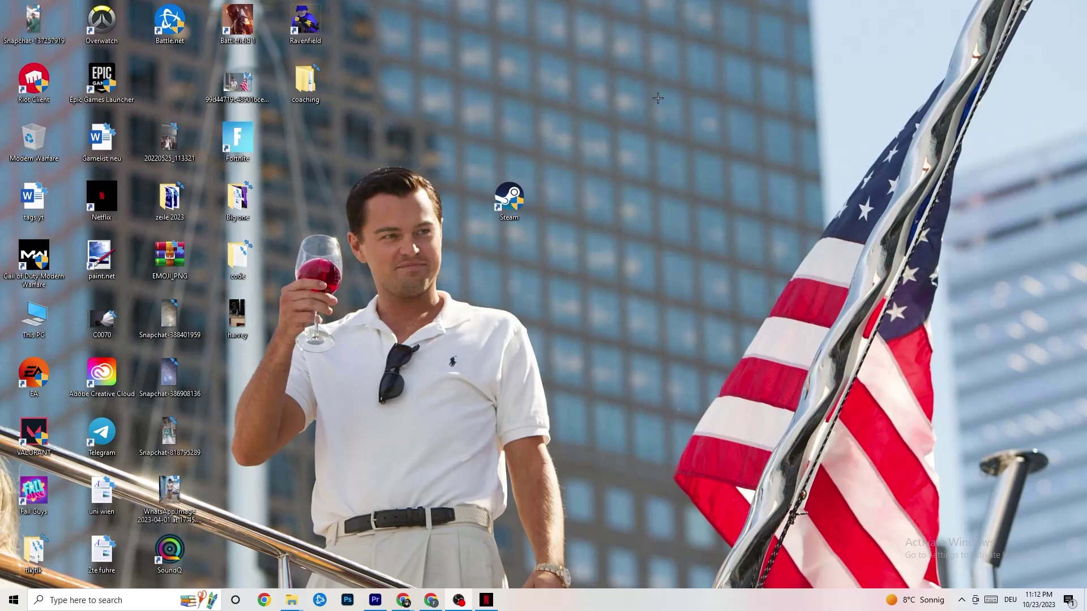
Go to Settings' Network & Internet status page and open the network adapters list
left_click(3, 605)
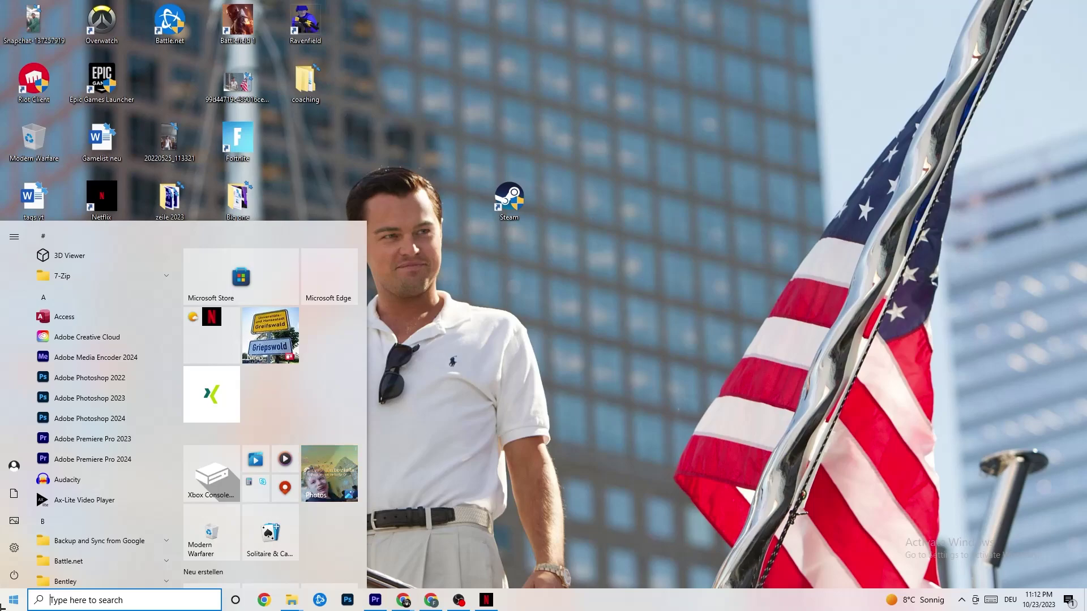
left_click(12, 548)
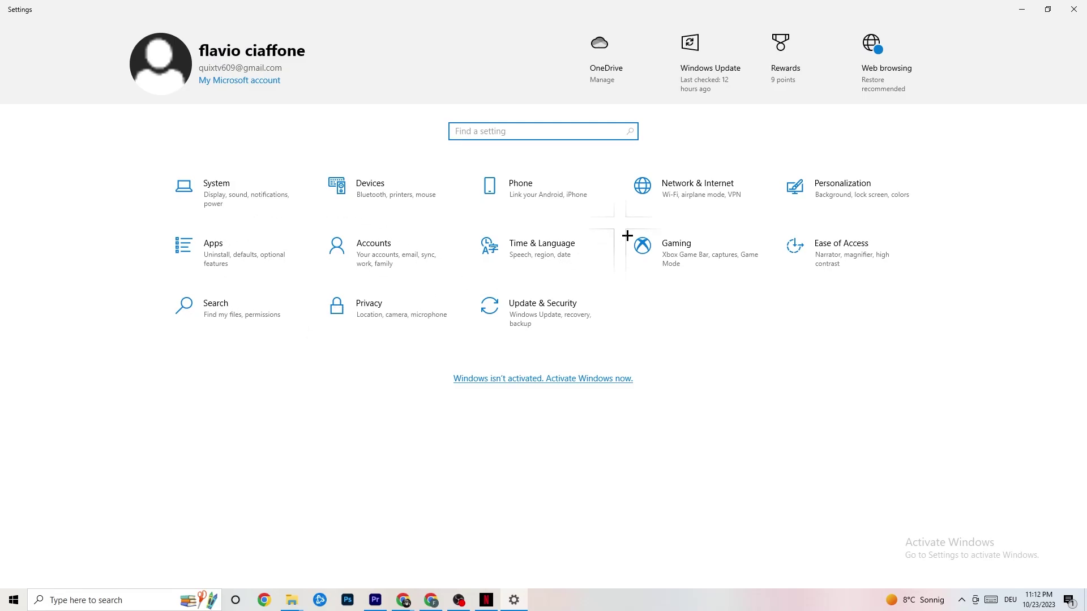
left_click(716, 191)
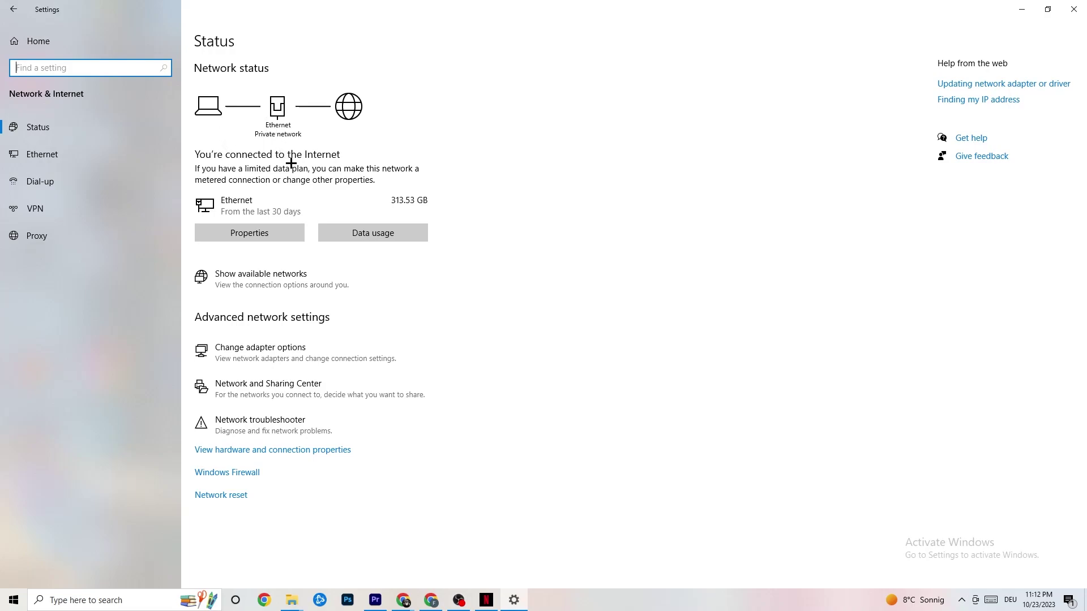
left_click(309, 347)
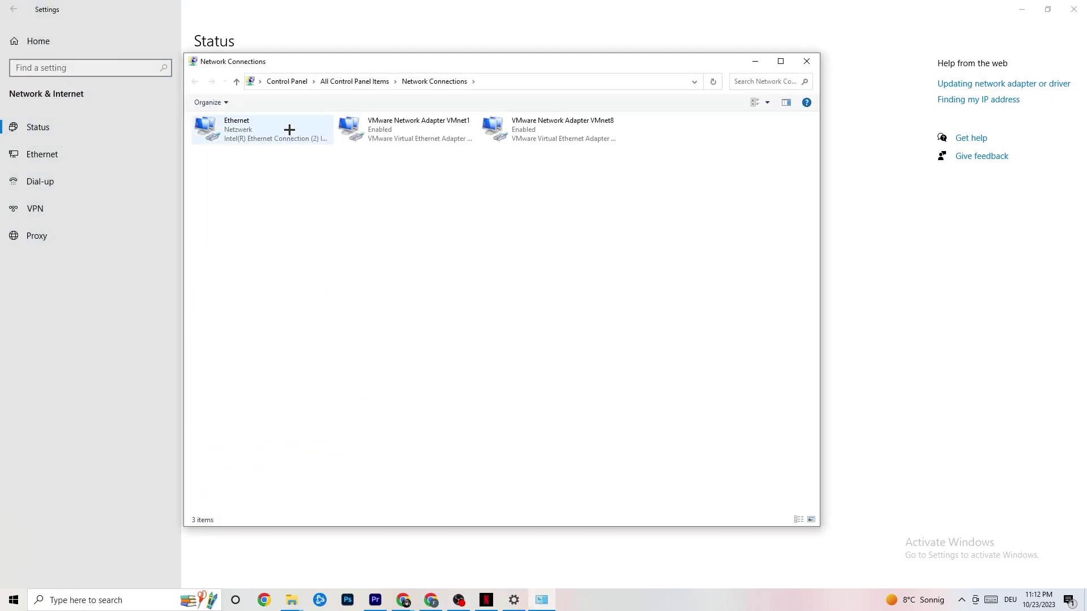
Disable and then re-enable the Ethernet adapter, then close Network Connections
double_click(290, 129)
left_click(638, 183)
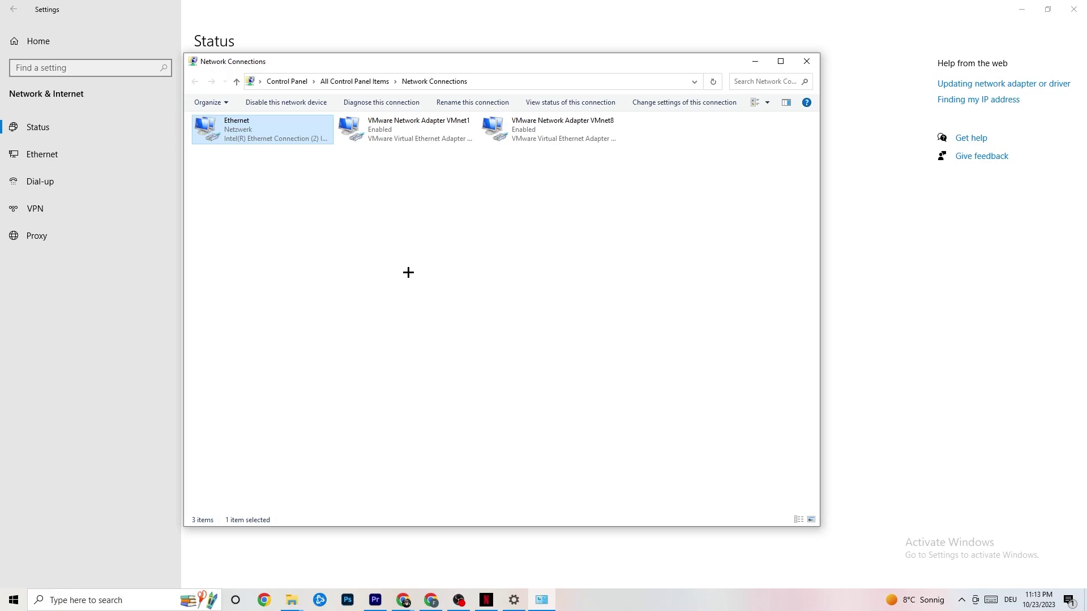
right_click(264, 135)
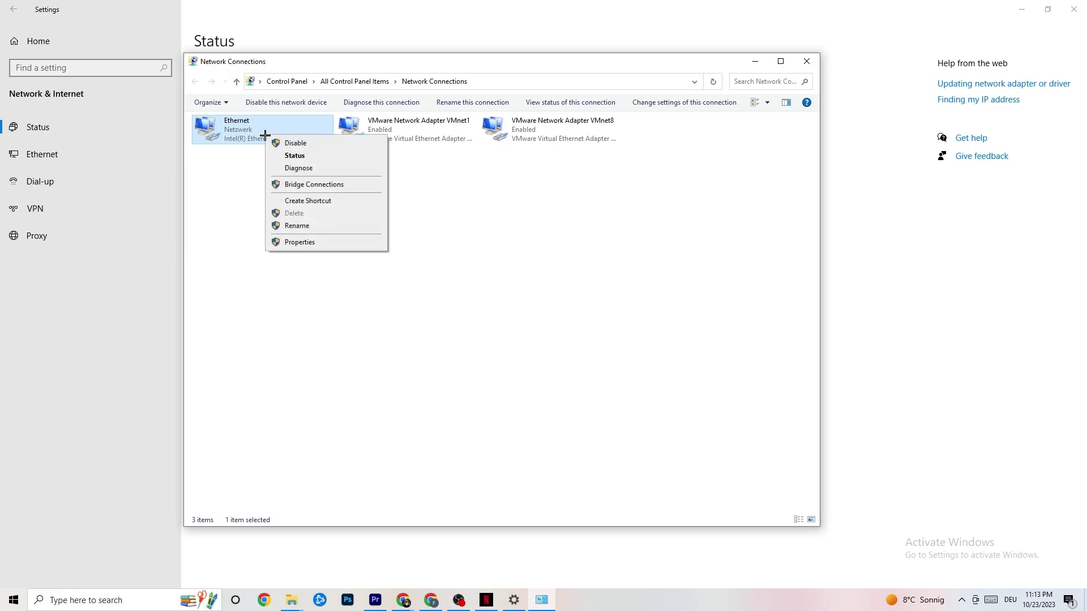
left_click(308, 144)
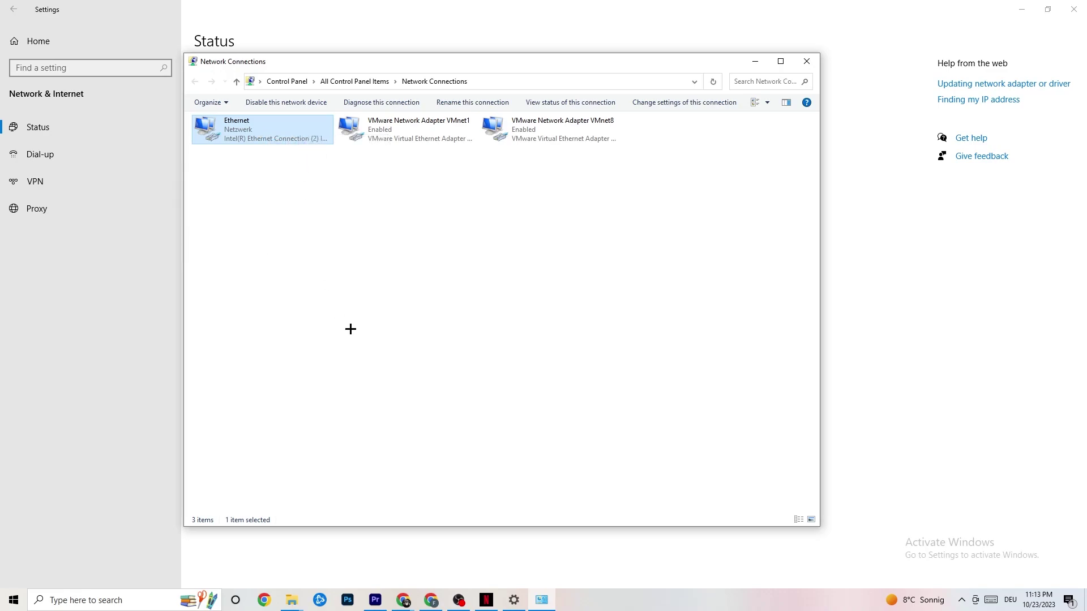
right_click(264, 134)
left_click(288, 144)
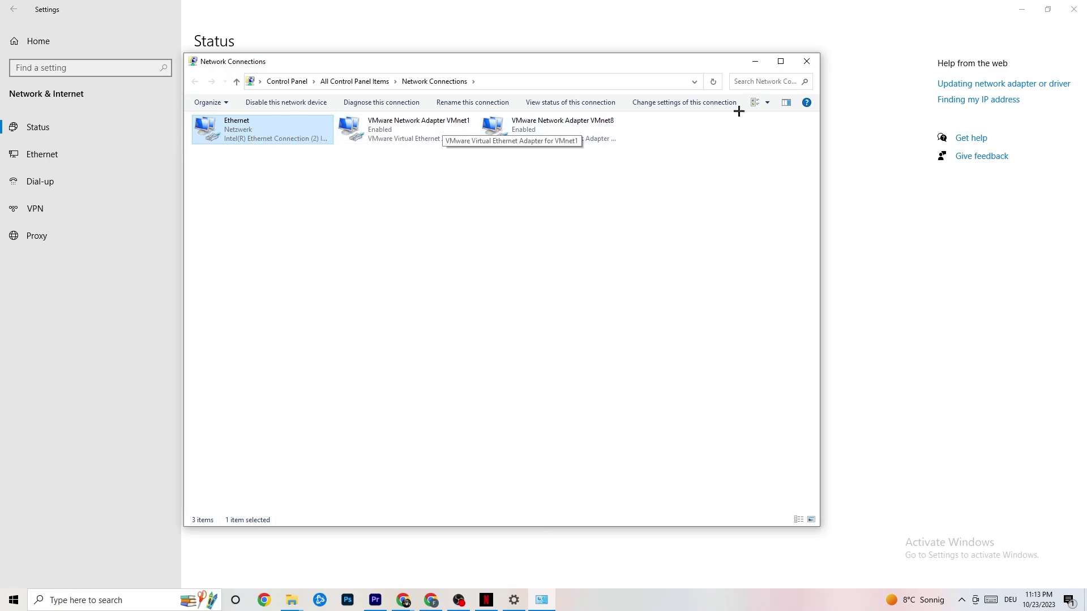
left_click(807, 61)
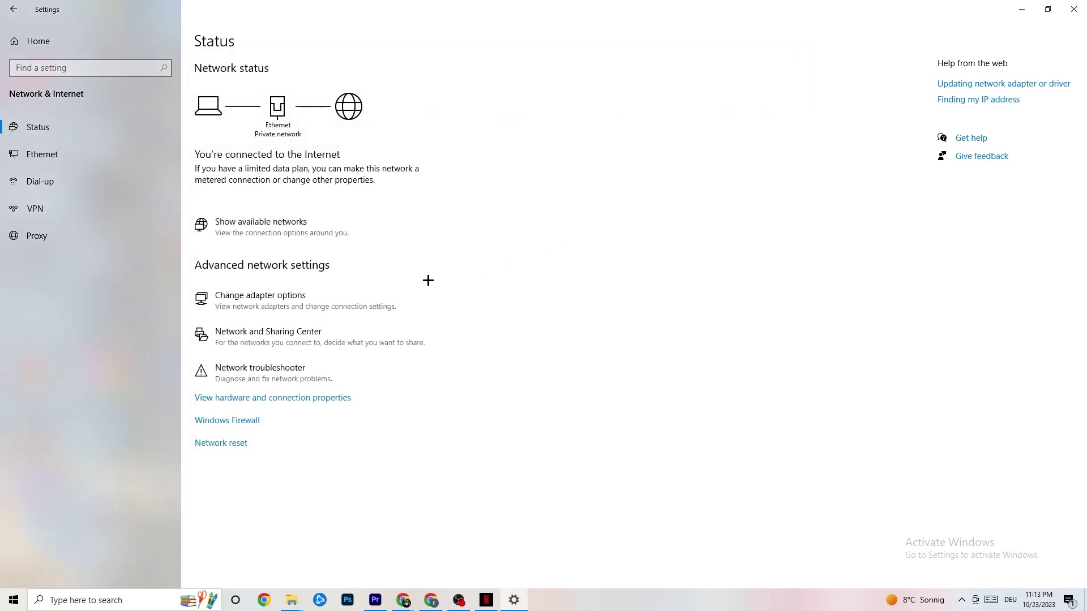
Open Network and Sharing Center full screen and briefly view the network troubleshooter
left_click(270, 337)
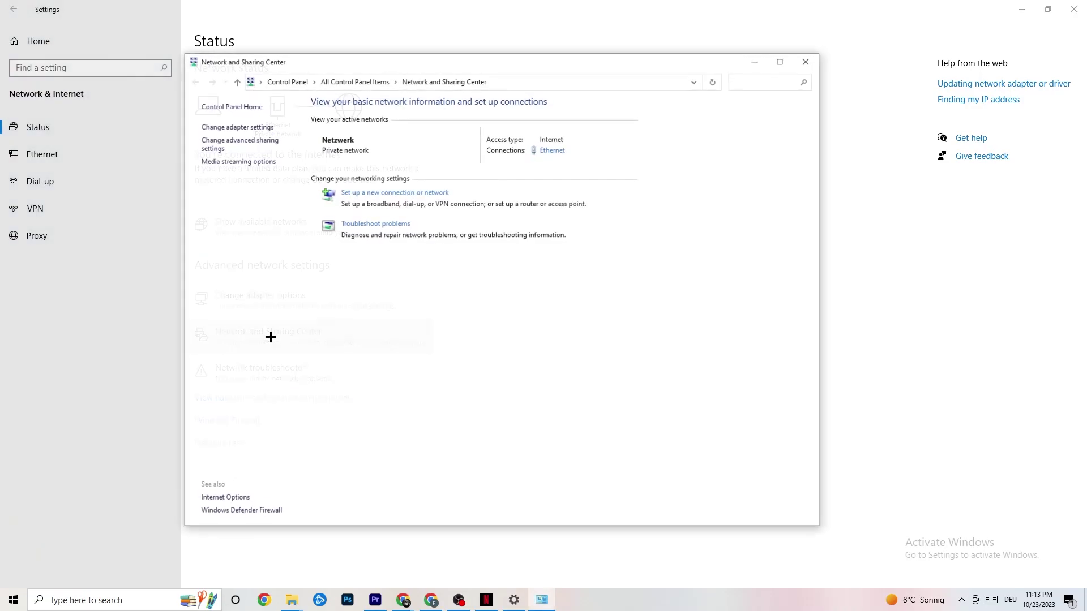
left_click(780, 61)
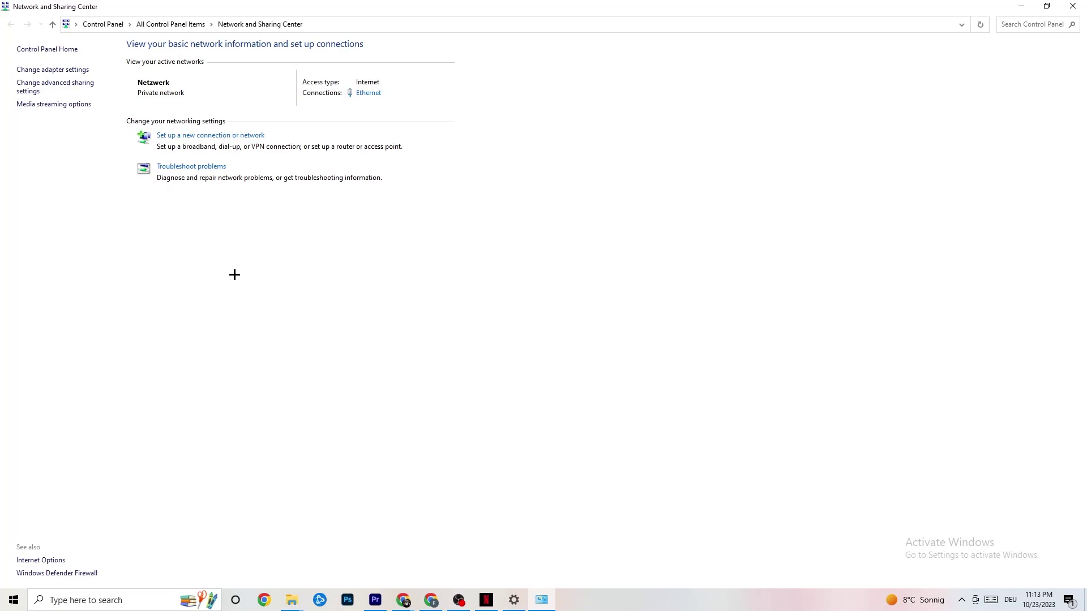
left_click(208, 171)
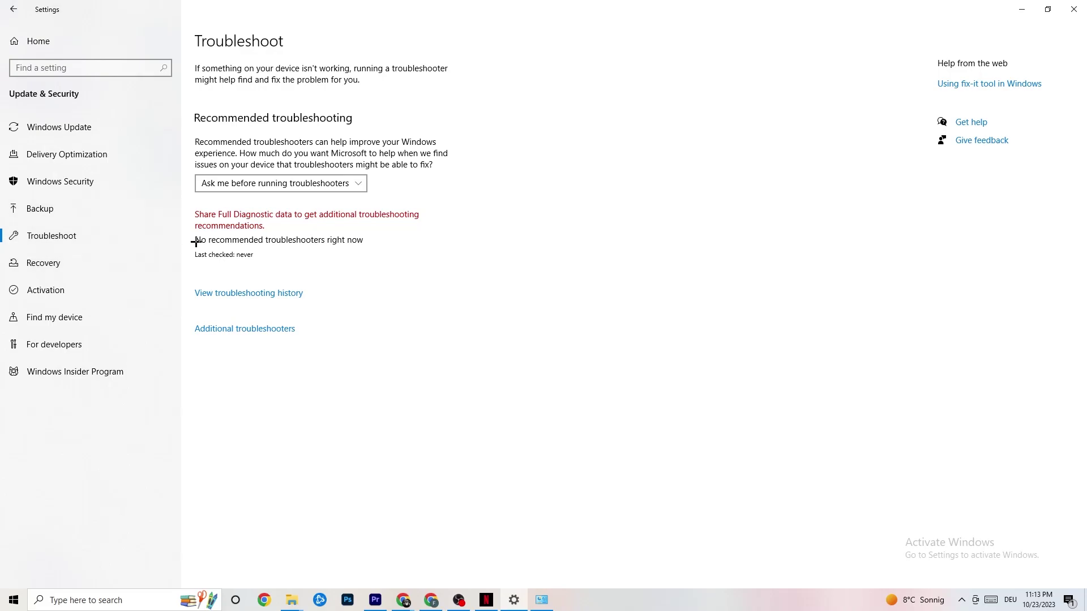
left_click(1063, 3)
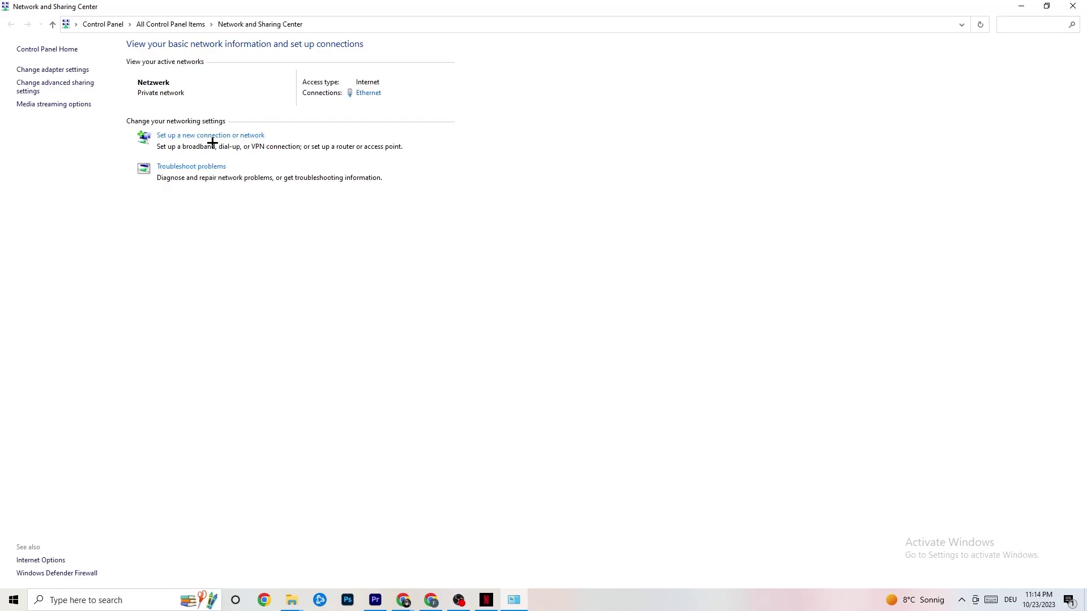
Open Ethernet Status, then the Ethernet Properties item list including IPv4 and IPv6
left_click(375, 98)
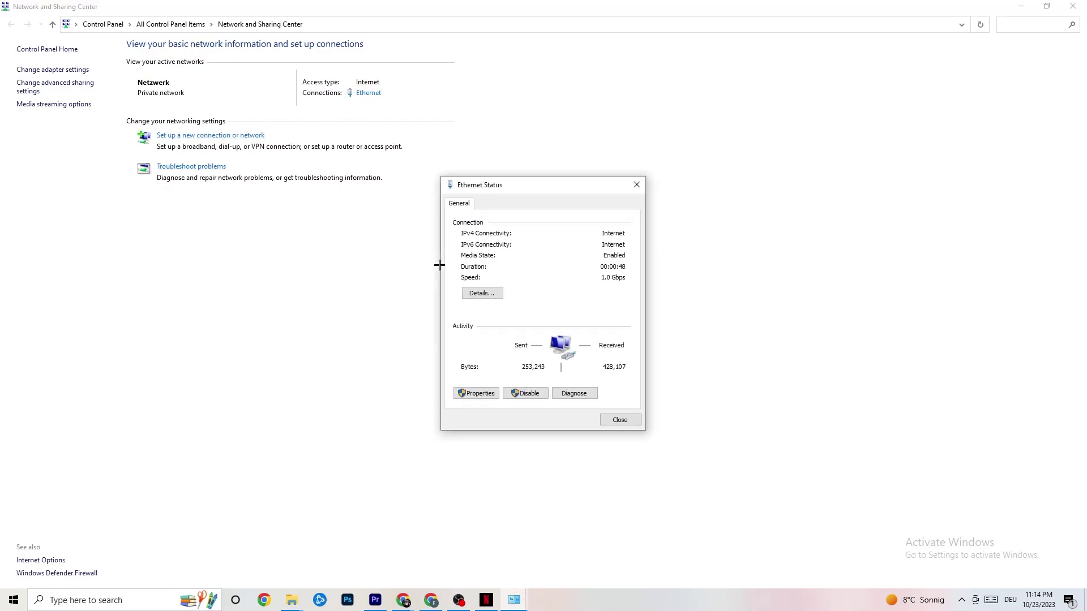
left_click_drag(527, 182, 356, 165)
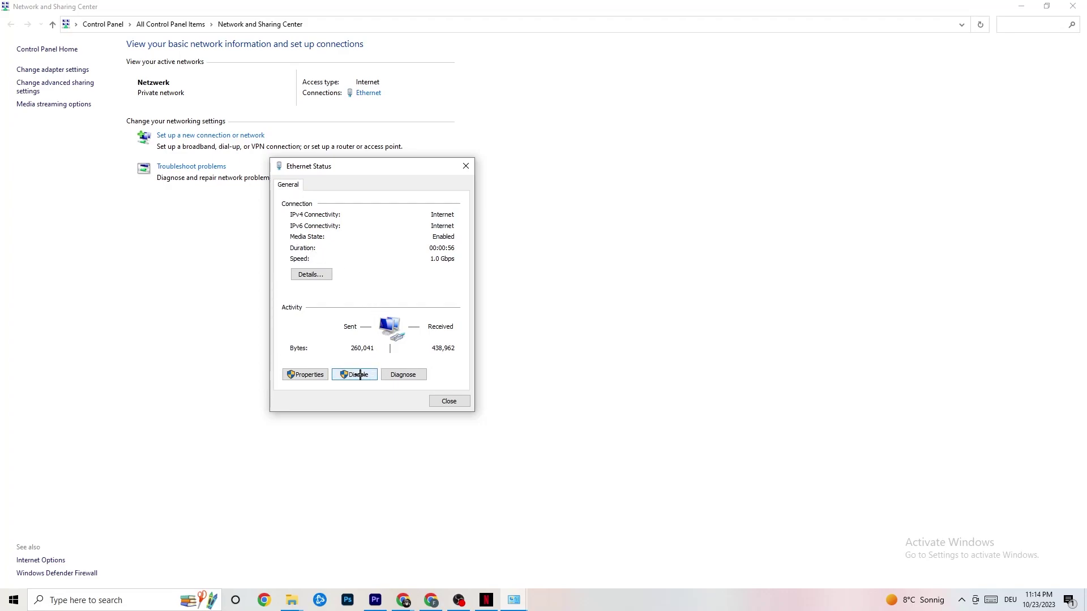
left_click(300, 374)
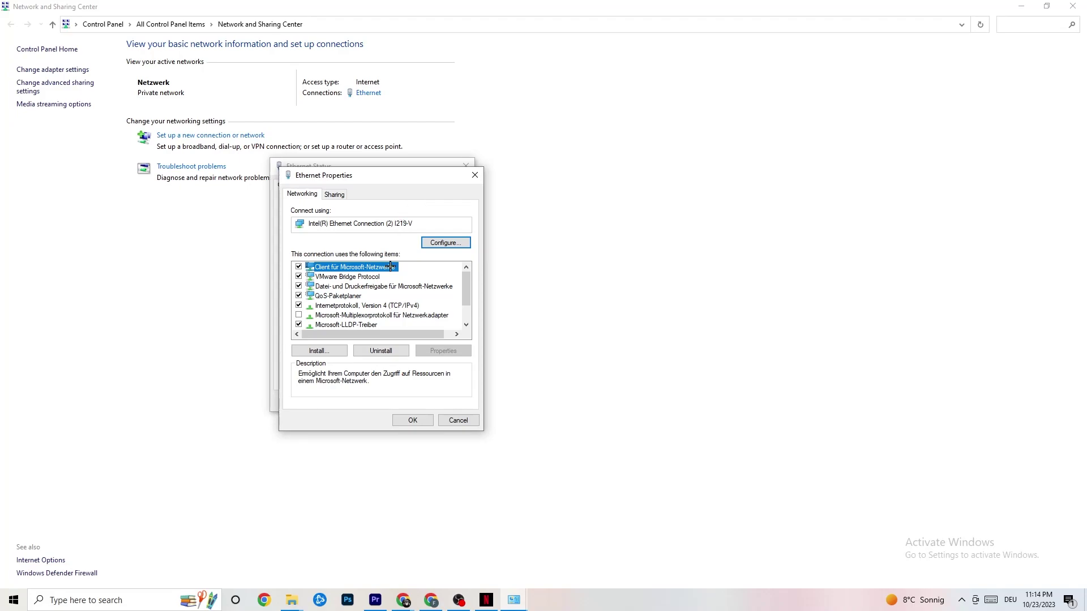
left_click_drag(364, 172, 425, 111)
scroll(407, 226, "down", 2)
scroll(410, 232, "up", 2)
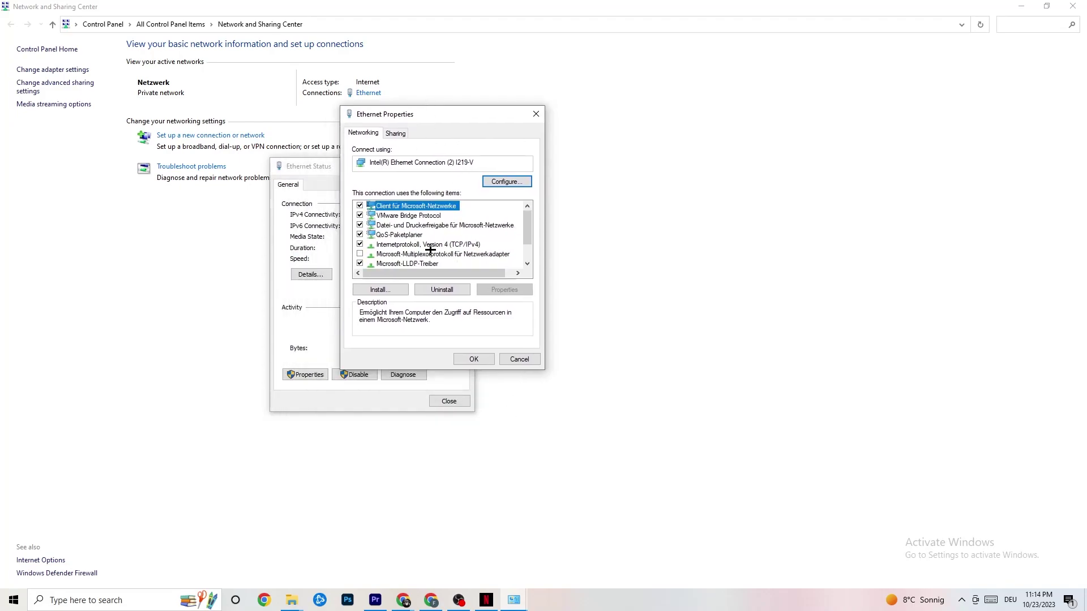
Review IPv4's manual DNS server option, then close IPv4, Ethernet Properties and Status without saving
double_click(412, 245)
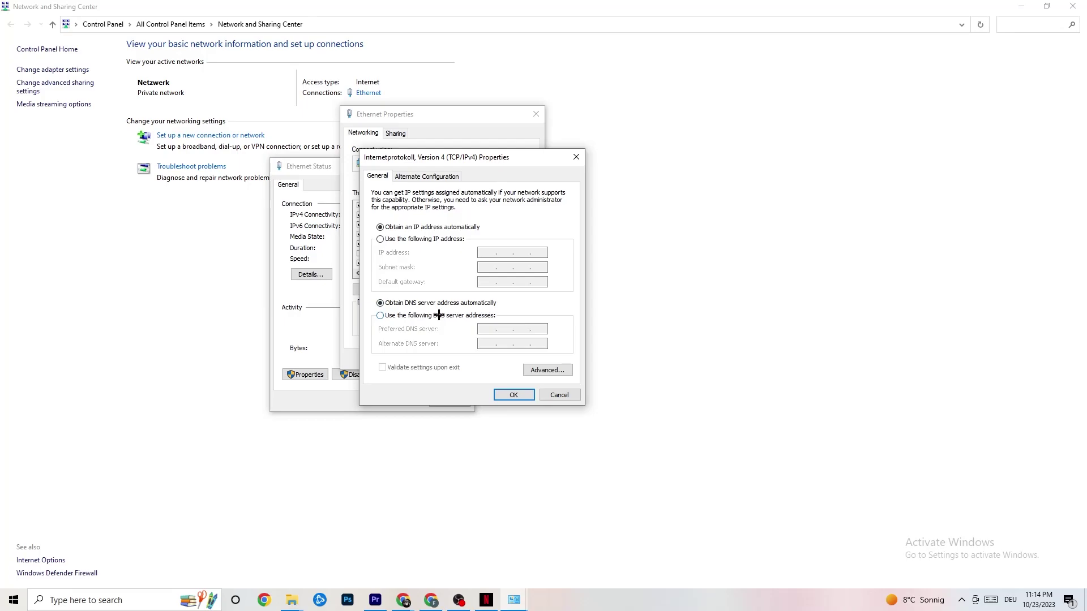
left_click(384, 319)
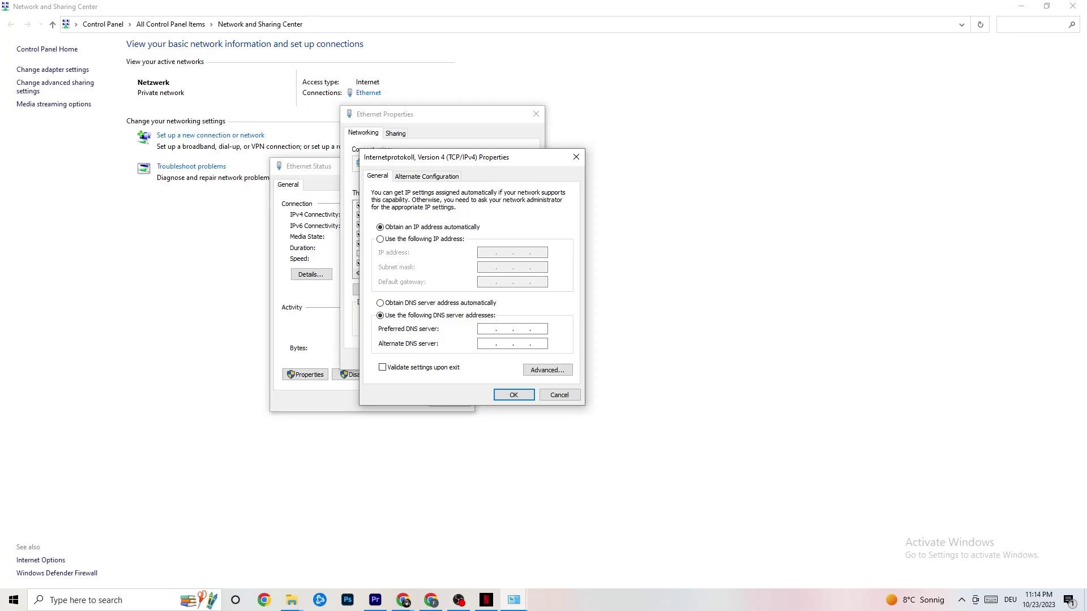
left_click(577, 157)
left_click(537, 115)
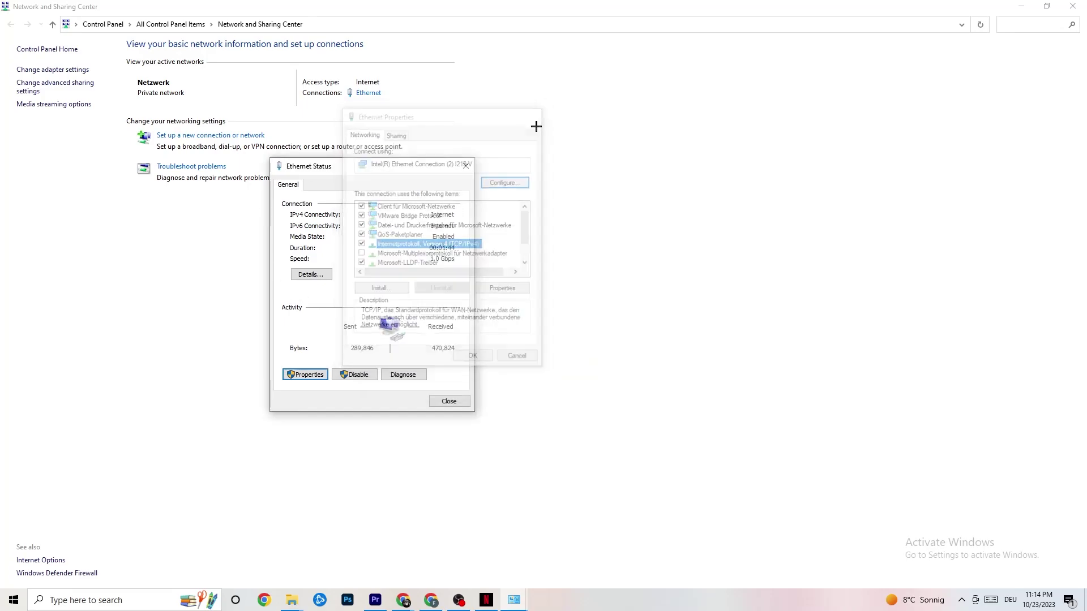
left_click(467, 166)
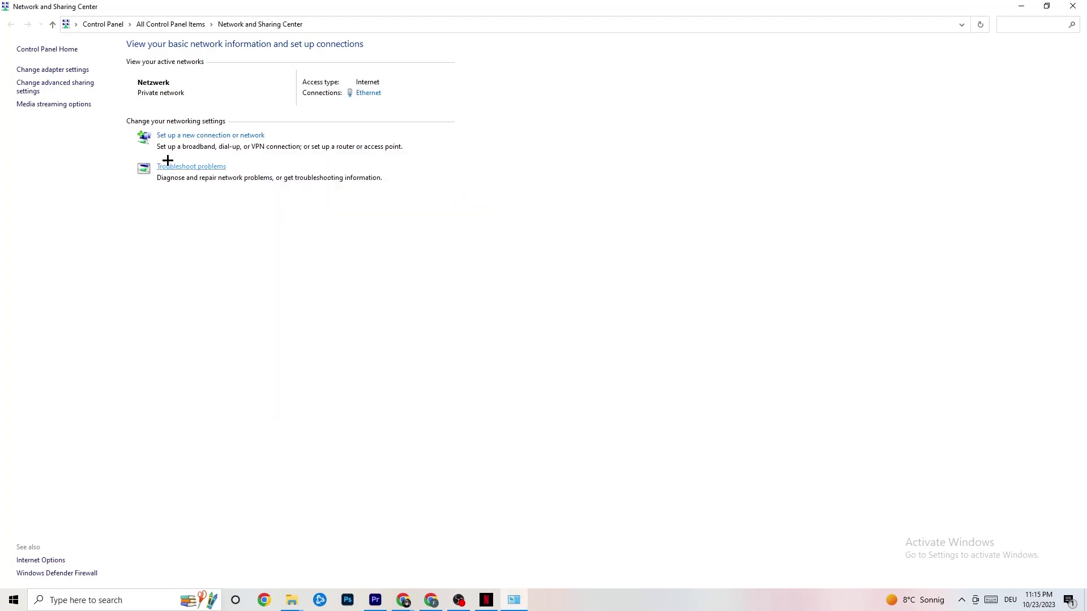
Close Network and Sharing Center, reopen Network & Internet status, and search for adapter driver help
left_click(1072, 6)
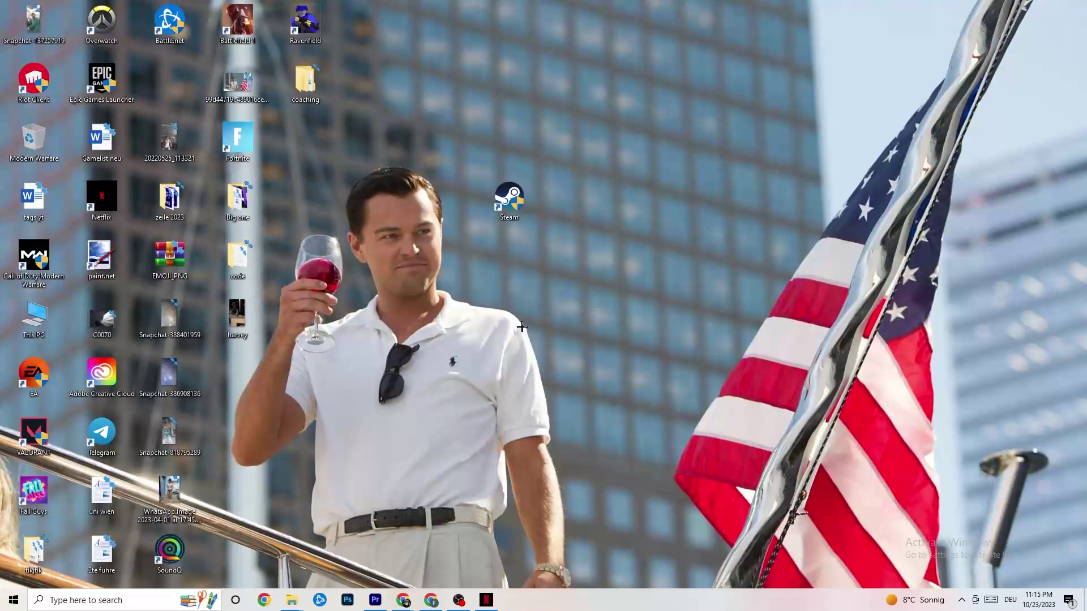
left_click(13, 600)
left_click(13, 549)
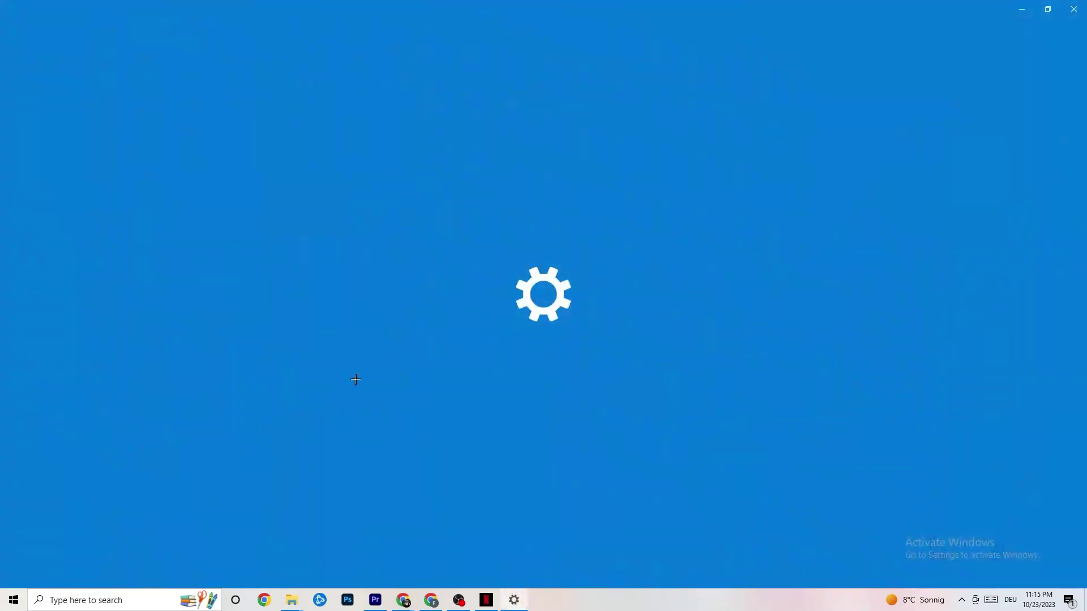
left_click(708, 194)
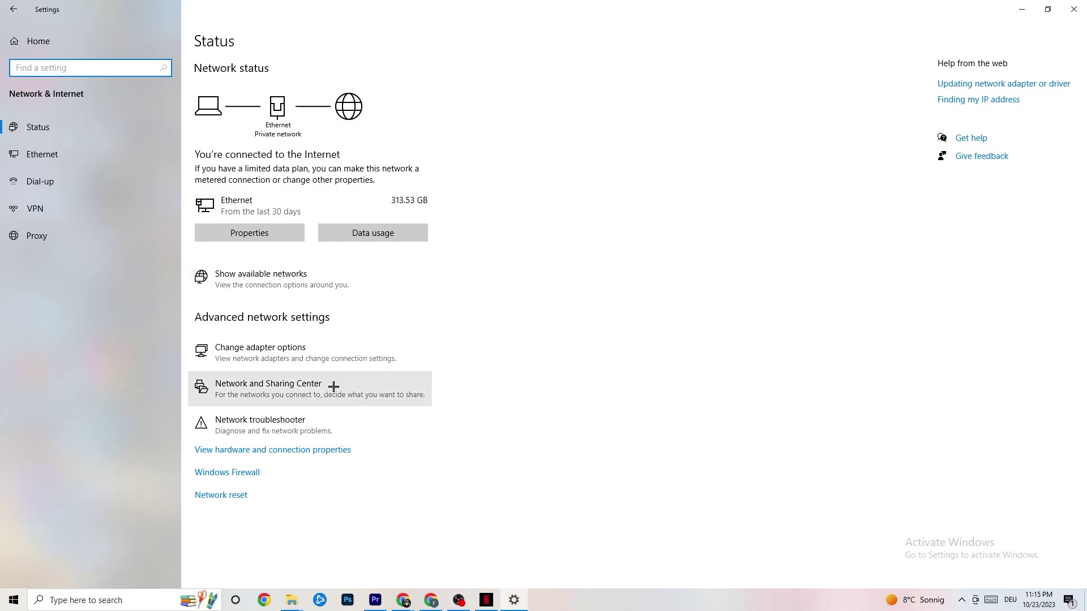
left_click(1007, 86)
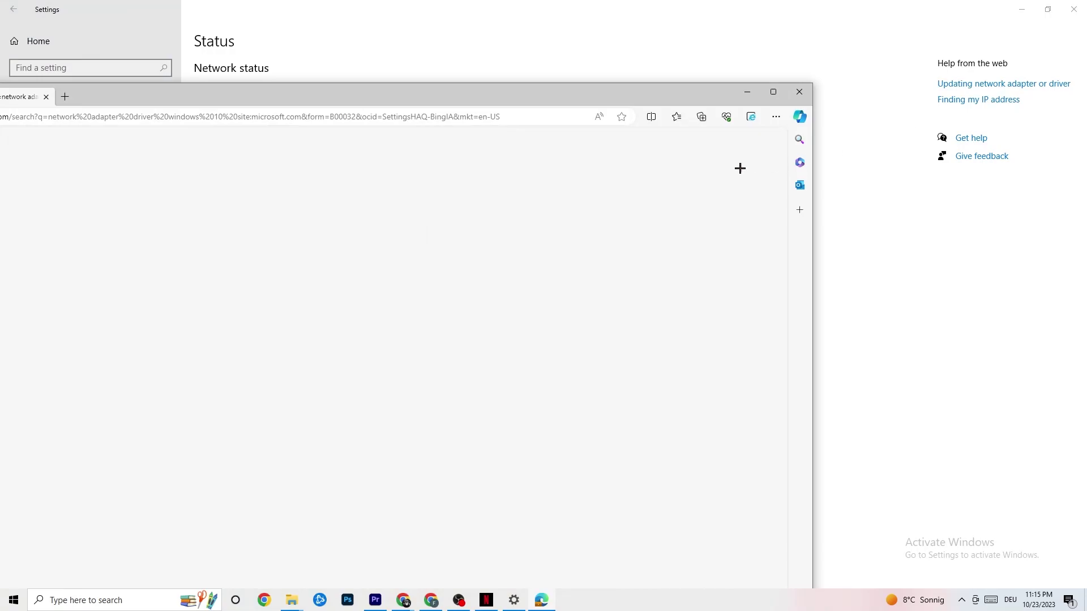
Read Bing's network adapter driver results, close Edge, and show available networks
left_click_drag(311, 101, 533, 69)
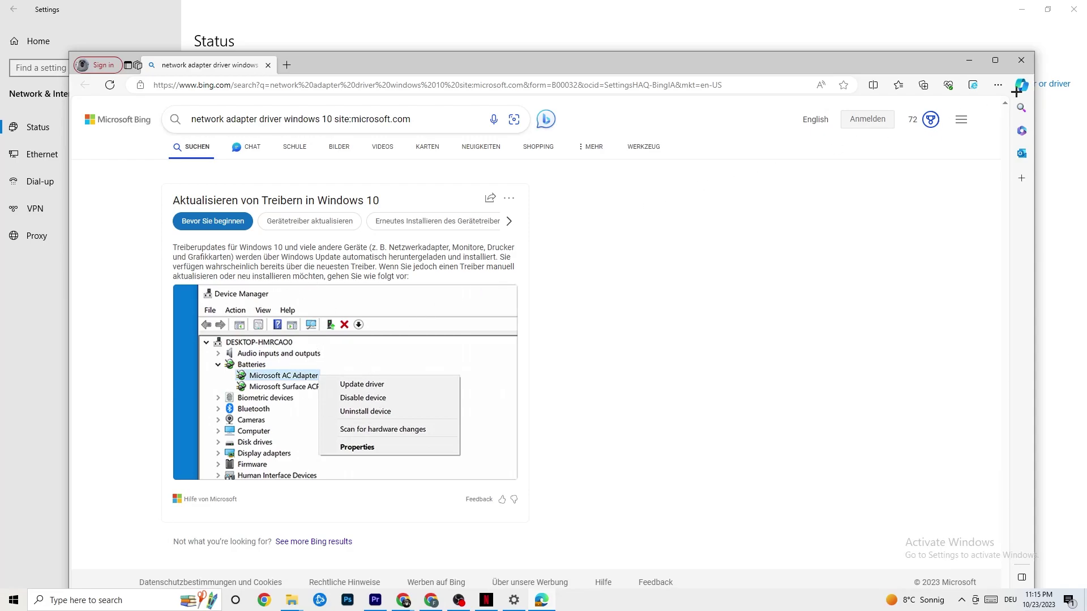
left_click(1029, 61)
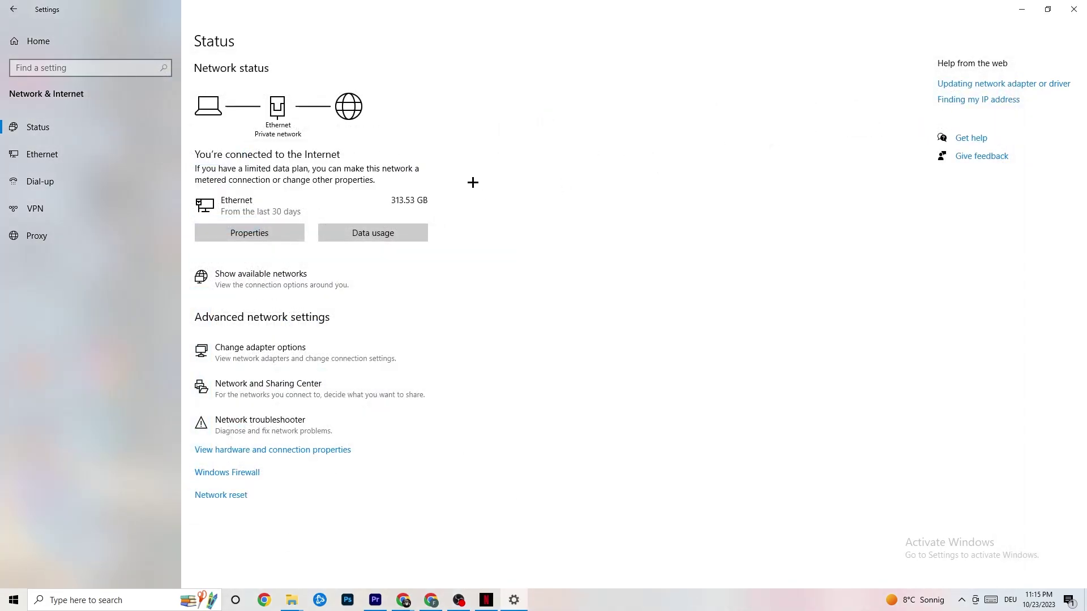
left_click(328, 282)
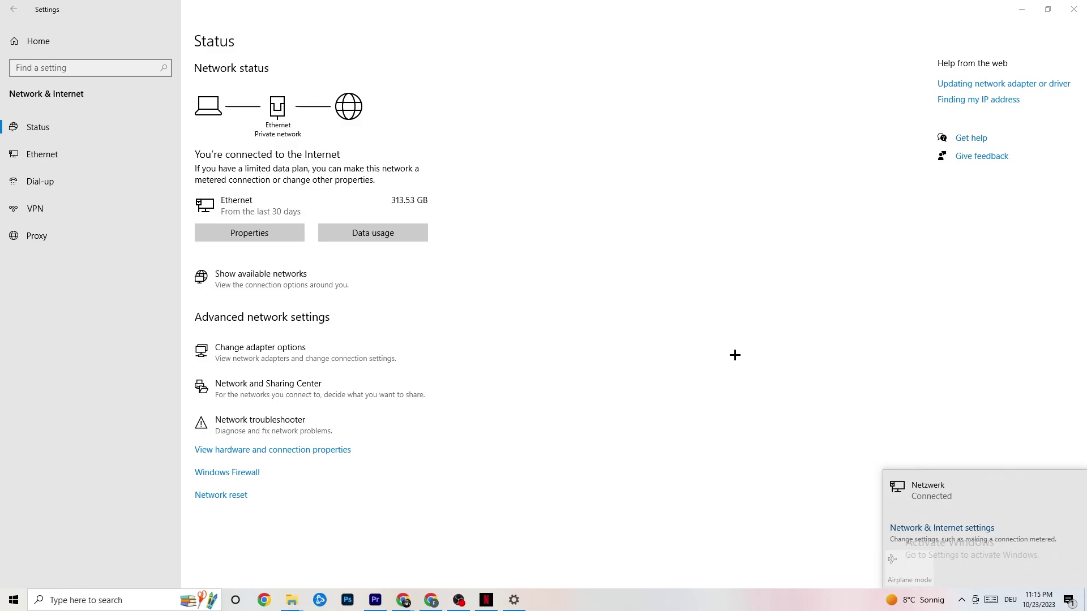
Dismiss the available-networks list, close Settings, and bring up the Start menu
left_click(672, 341)
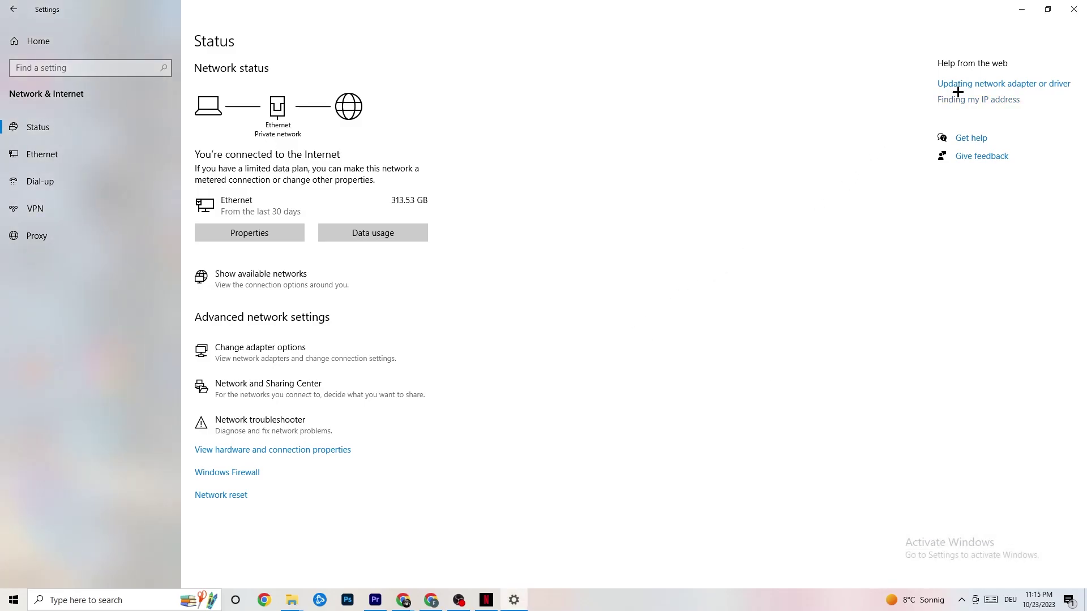
left_click(1074, 10)
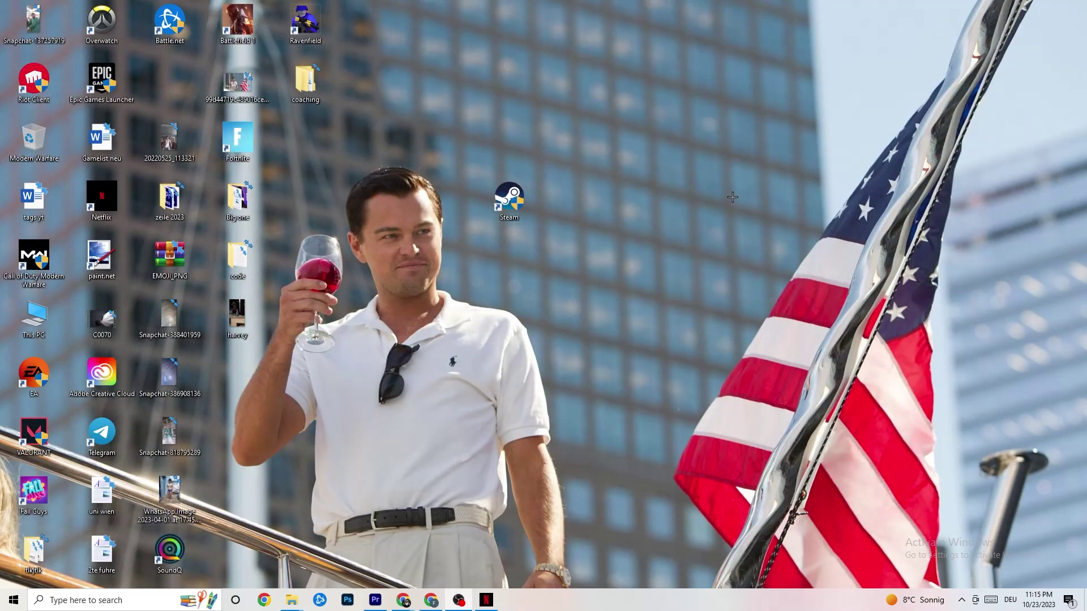
key("super")
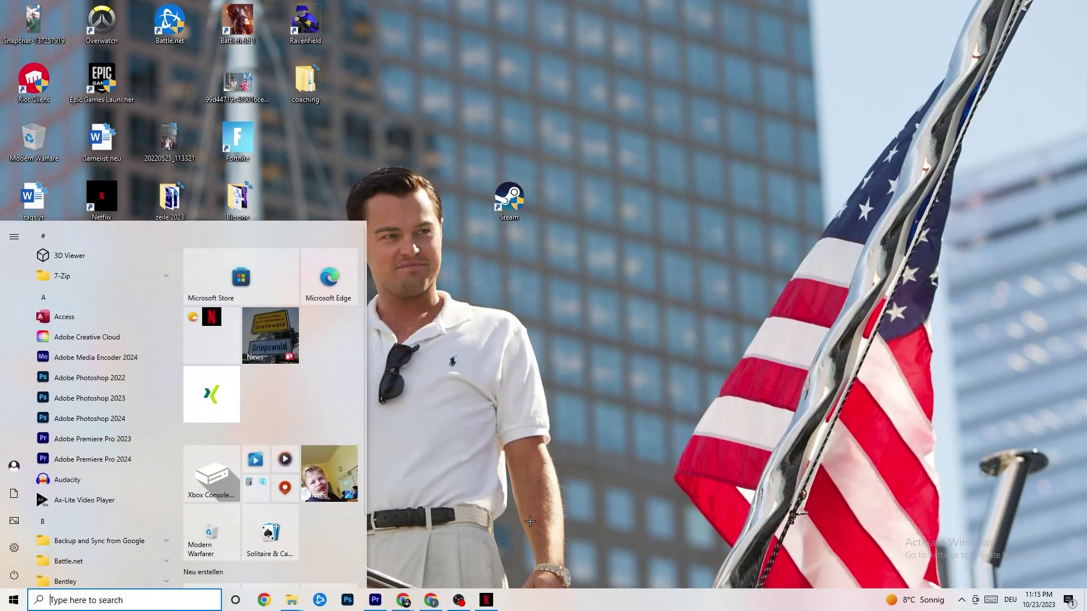
Check Windows Update, confirm the PC is up to date, and close Settings
left_click(21, 555)
left_click(569, 313)
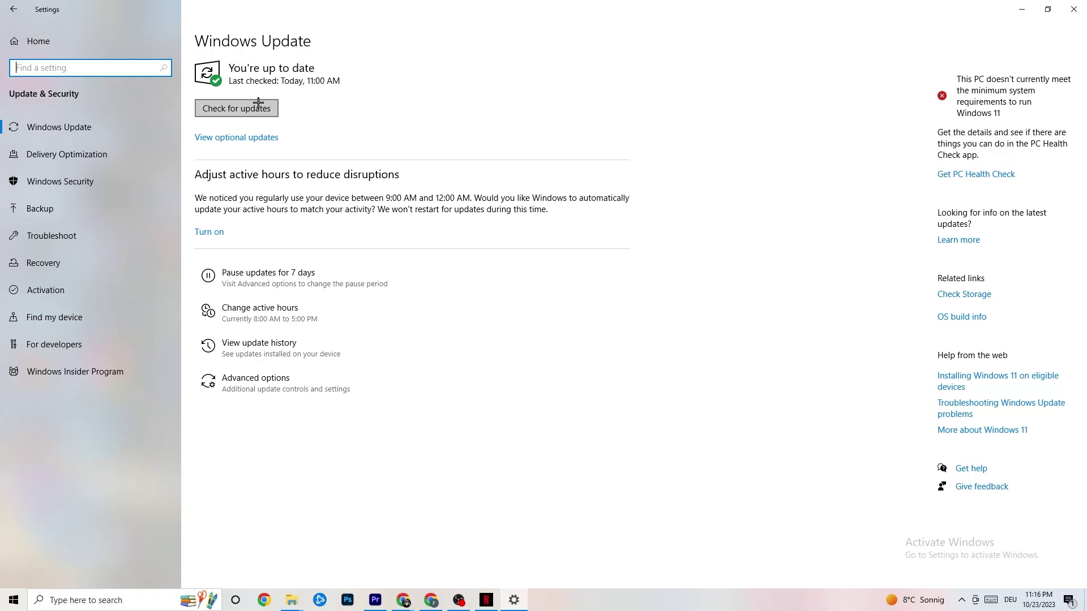
left_click(240, 65)
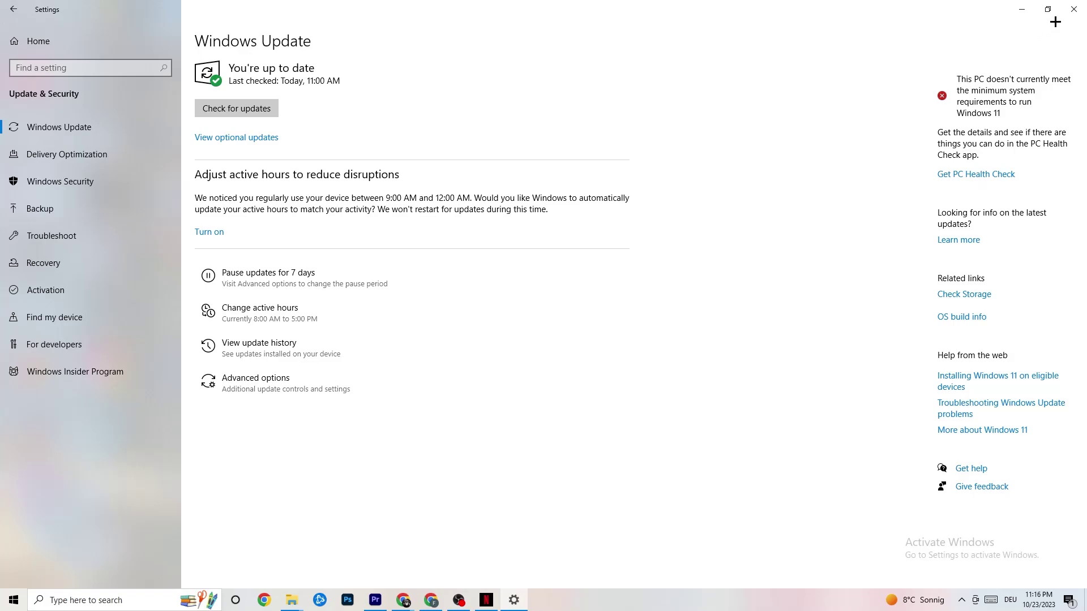
left_click(1074, 9)
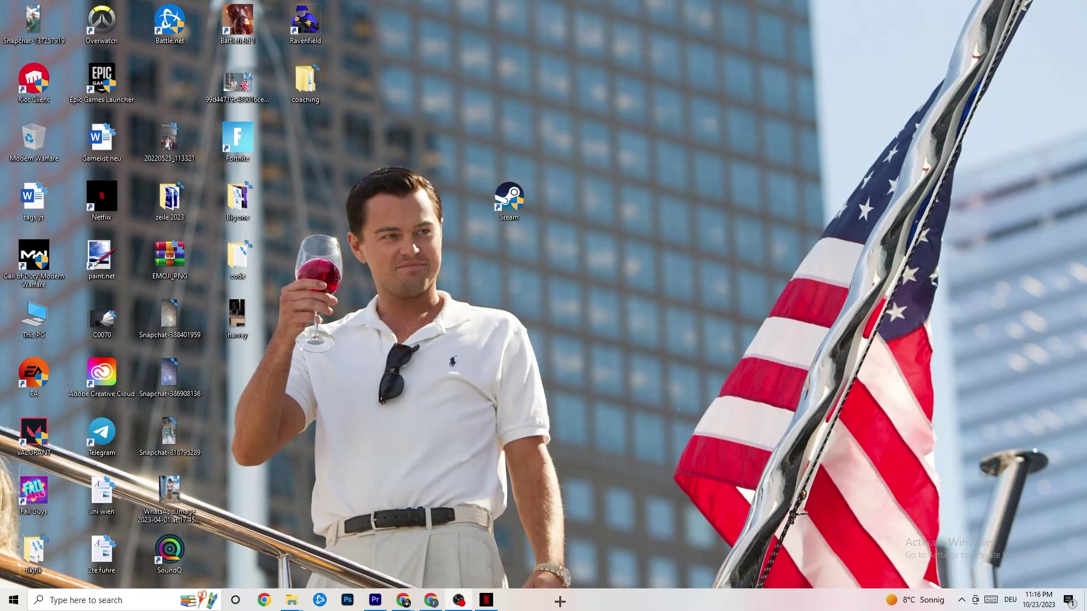
Launch Task Manager from the taskbar and maximize it
mouse_move(567, 603)
left_mouse_down()
mouse_move(988, 282)
mouse_move(623, 547)
mouse_move(582, 607)
left_mouse_up()
right_click(582, 607)
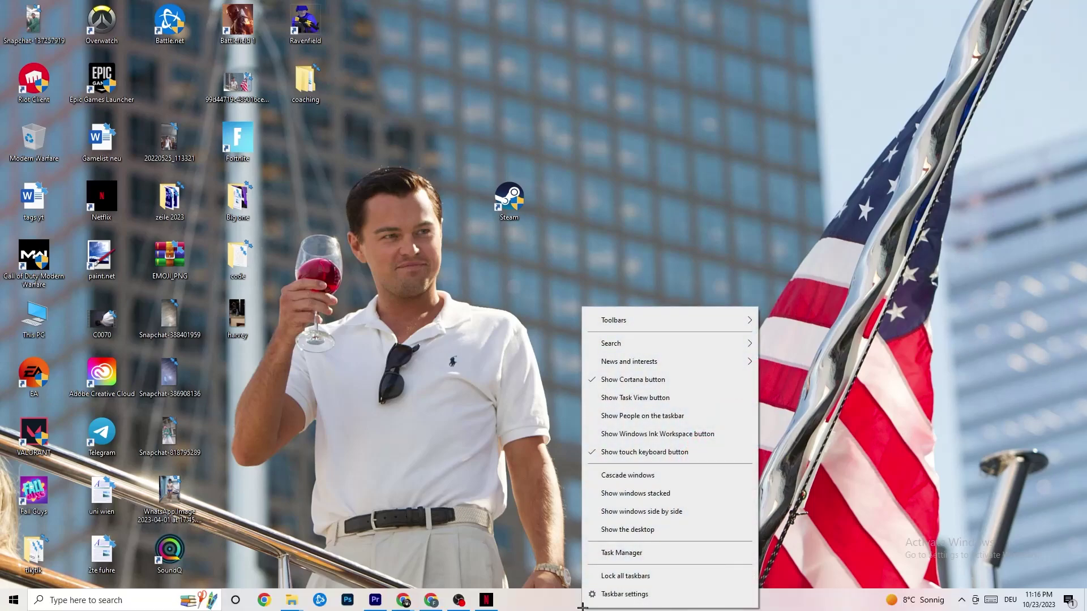
left_click(621, 554)
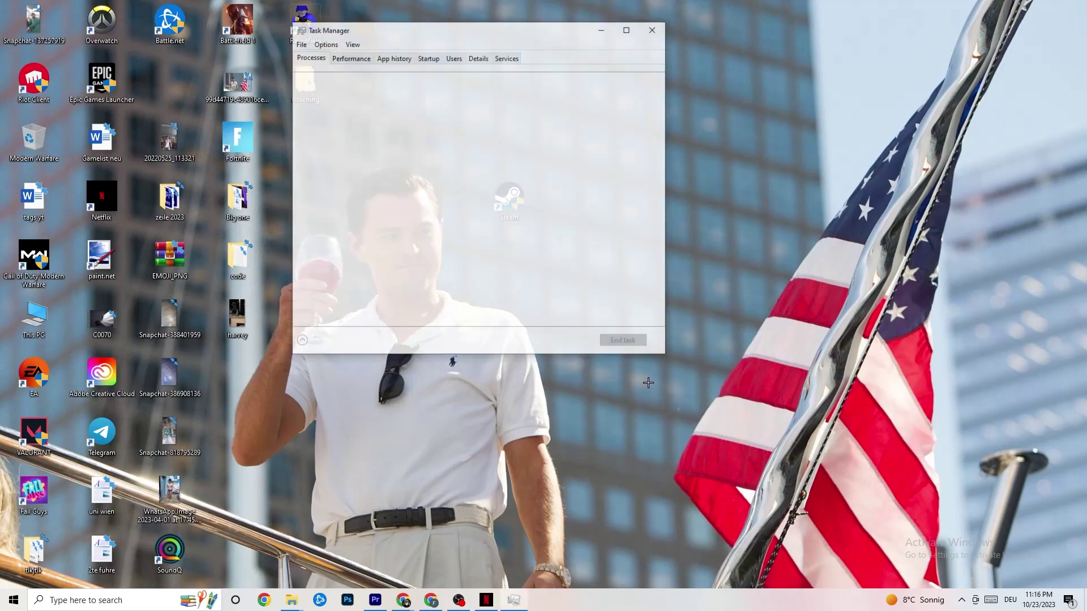
double_click(616, 25)
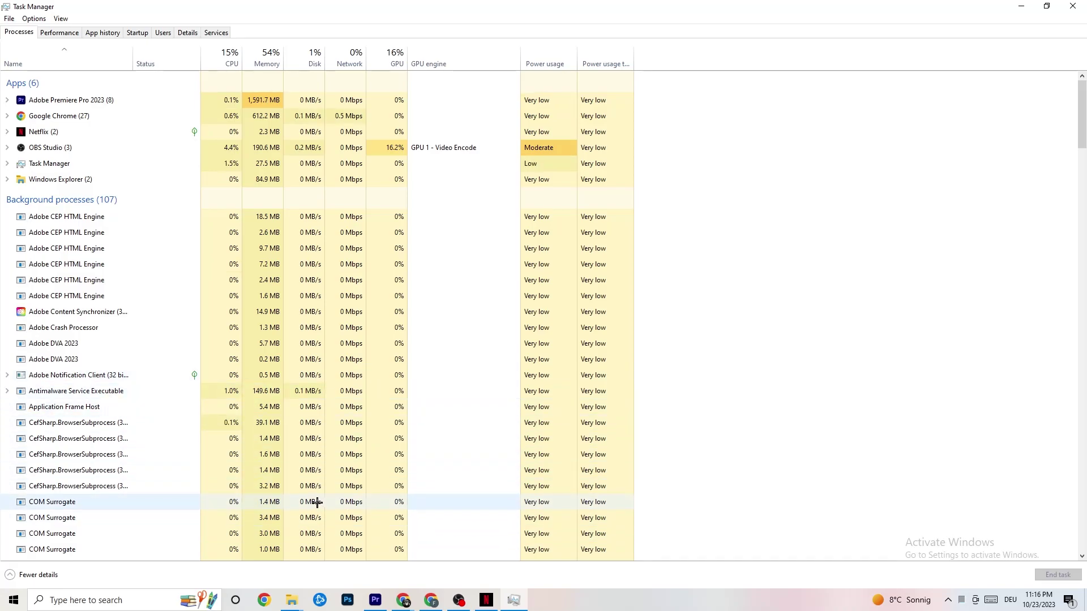
Show the Intel I219-V Ethernet throughput graph under Performance and open Resource Monitor
left_click(59, 34)
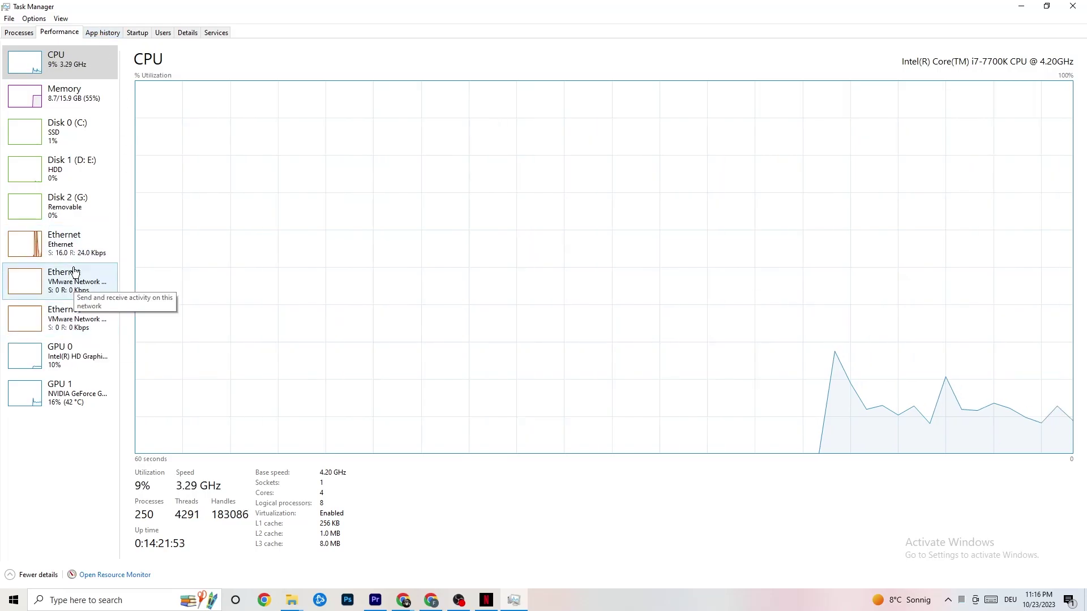
left_click(72, 248)
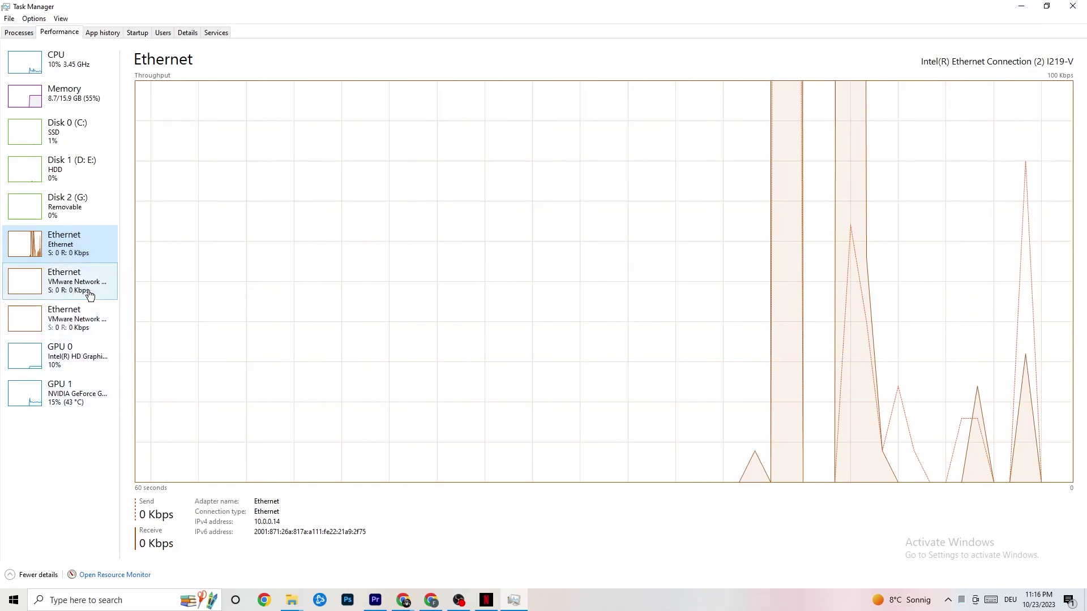
right_click(76, 506)
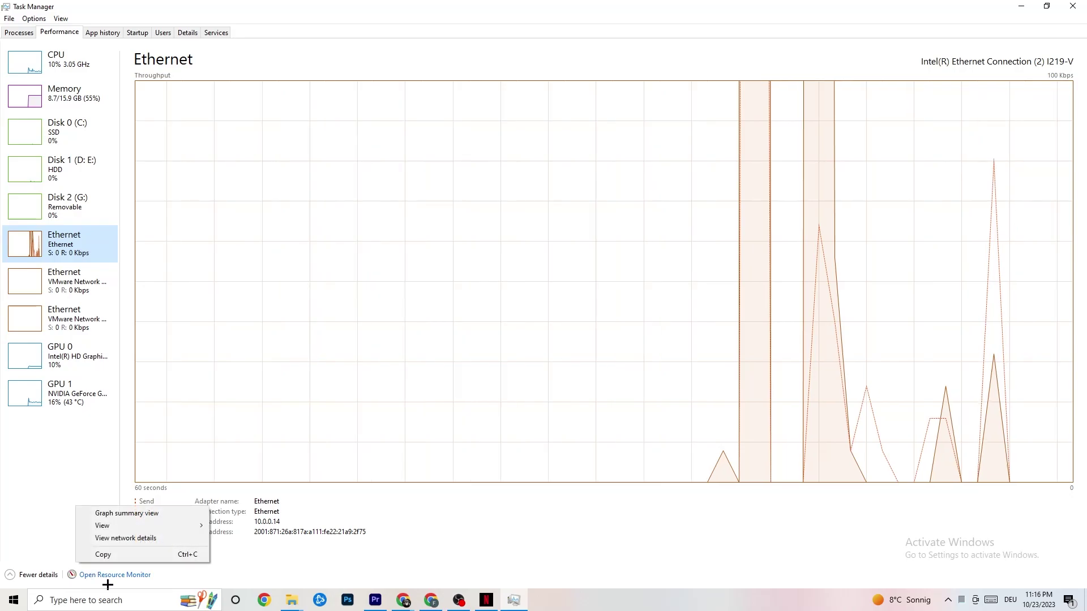
left_click(191, 586)
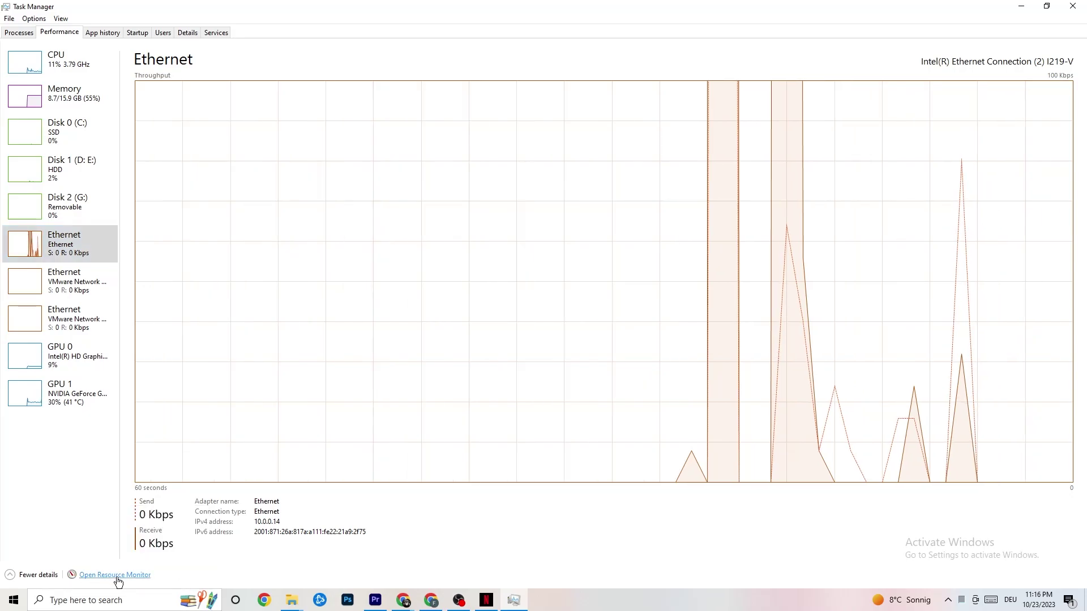
left_click(116, 576)
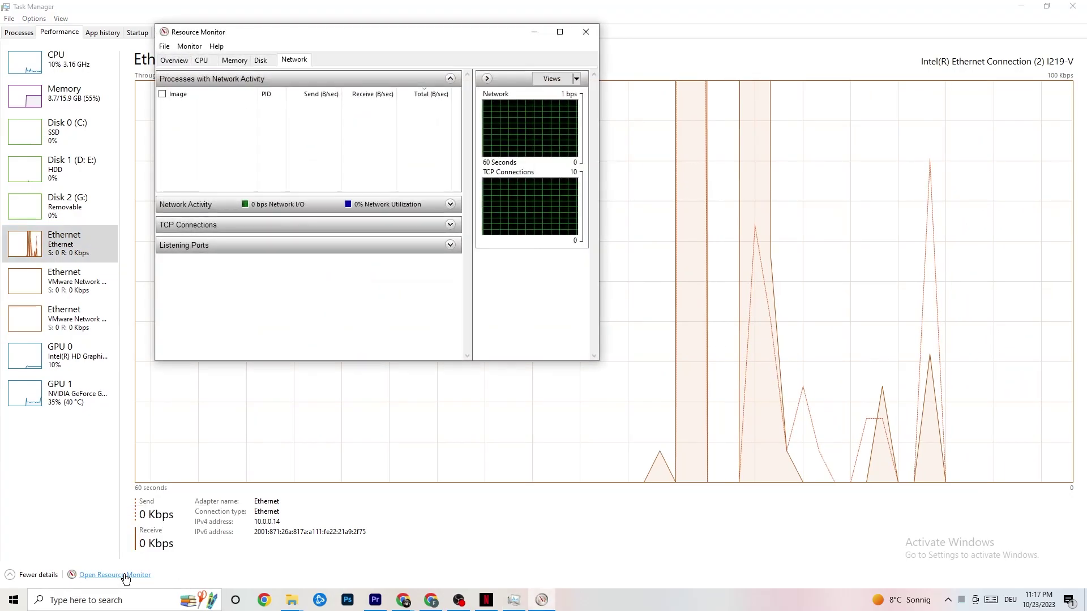
Review network processes such as SearchApp.exe in maximized Resource Monitor without ending any, then close it
left_click(558, 32)
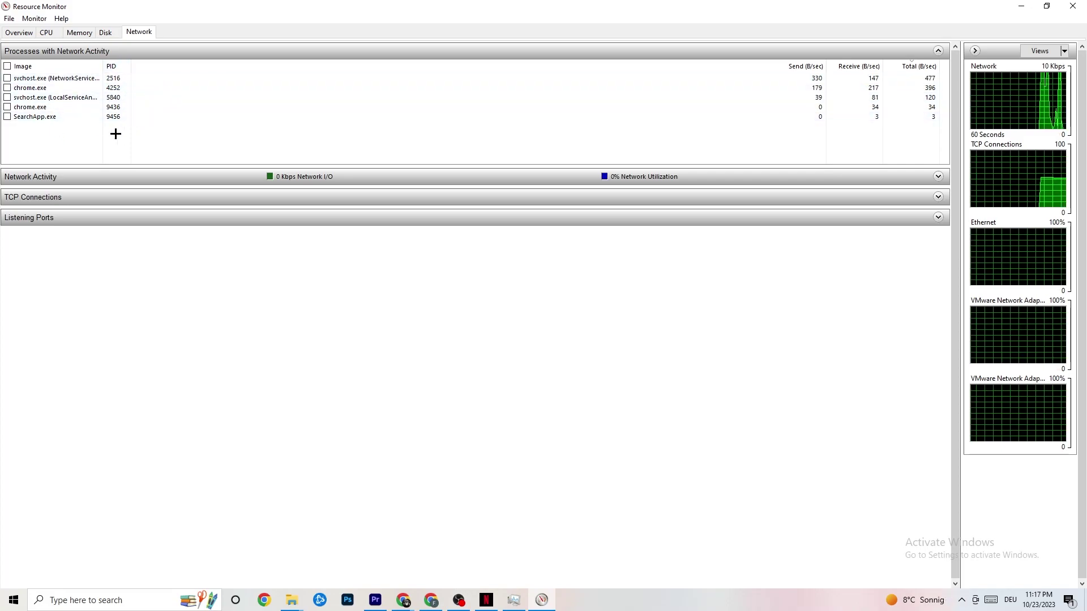
right_click(53, 116)
left_click(324, 147)
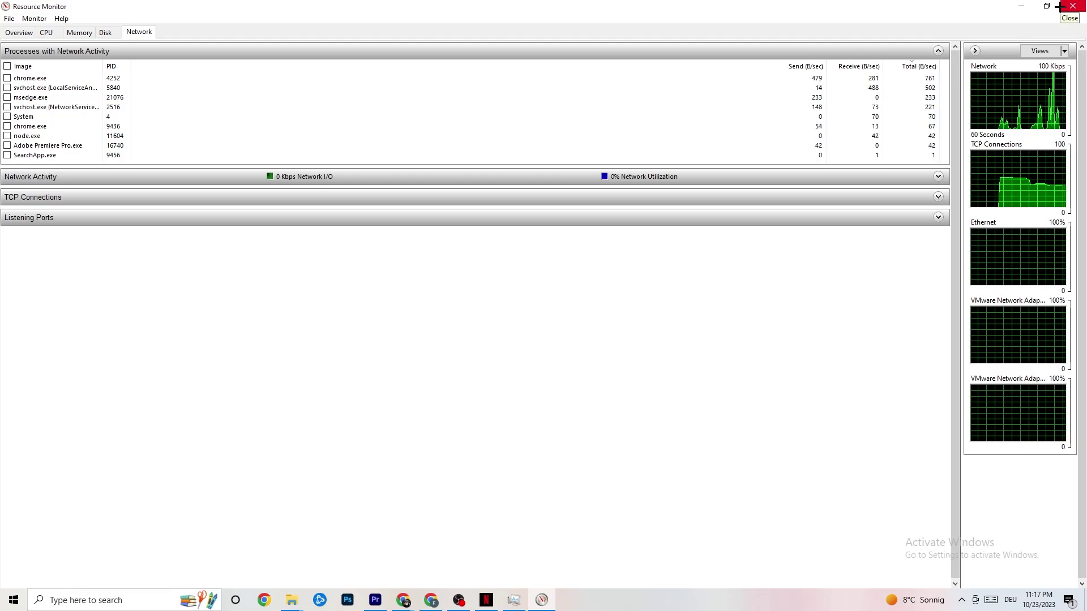
left_click(20, 33)
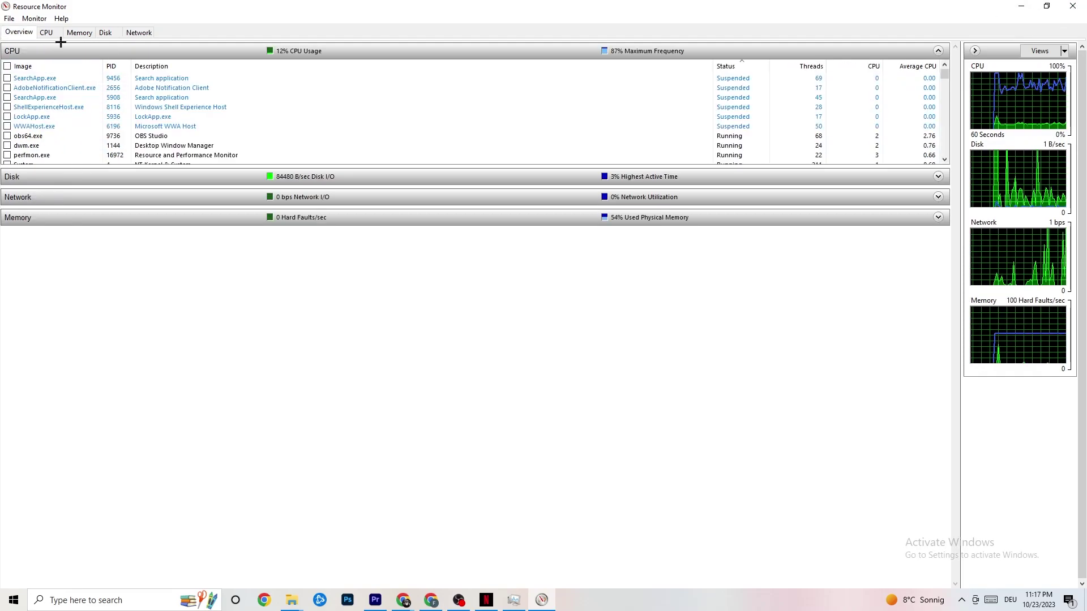
left_click(1072, 7)
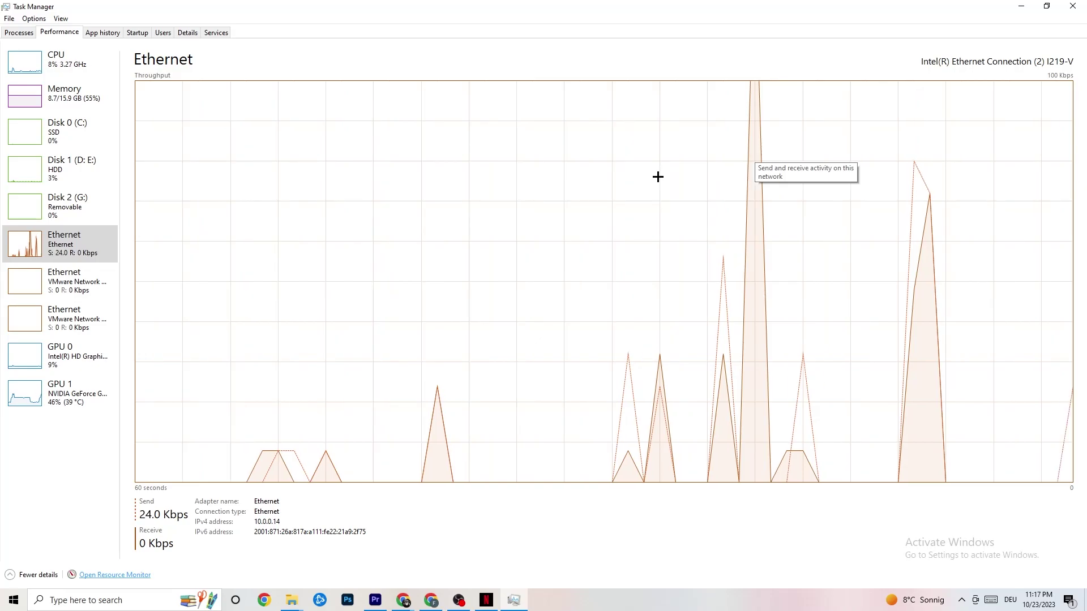
Check the apps listed on Task Manager's Startup tab, then close Task Manager
left_click(137, 32)
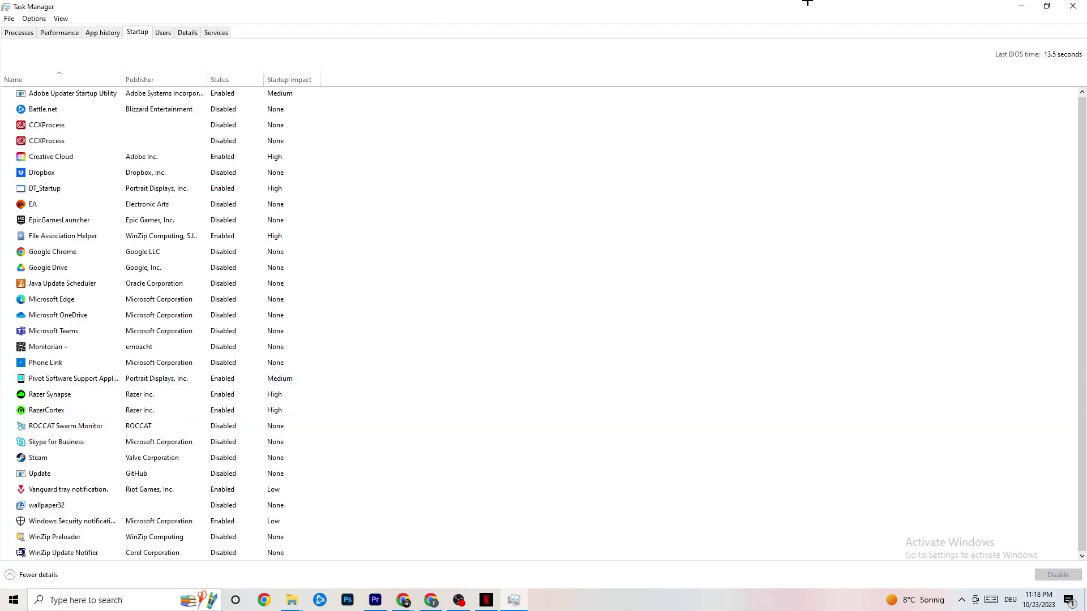
left_click(1073, 5)
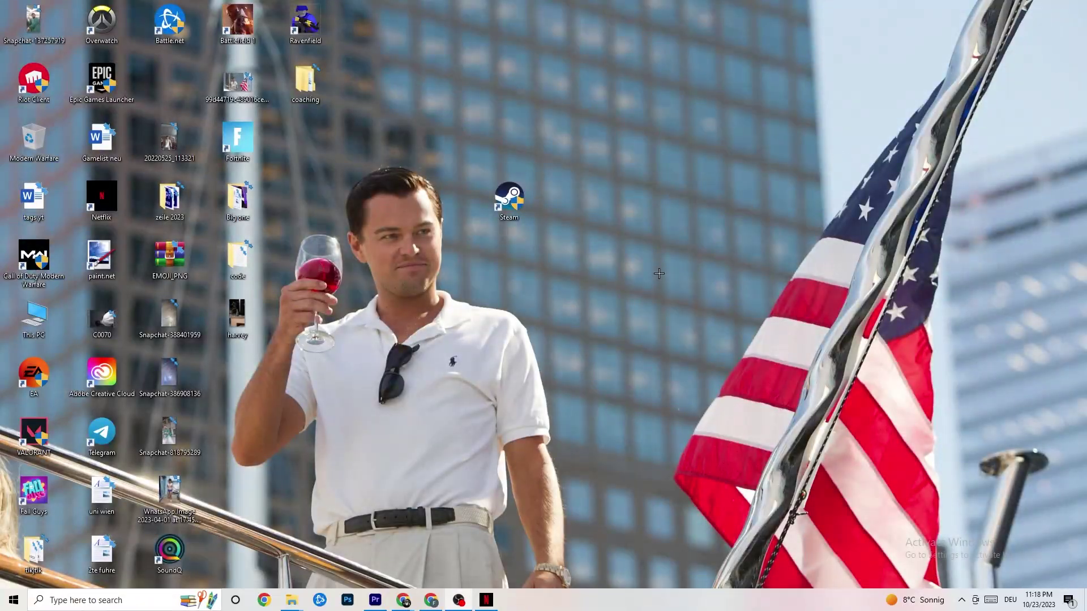